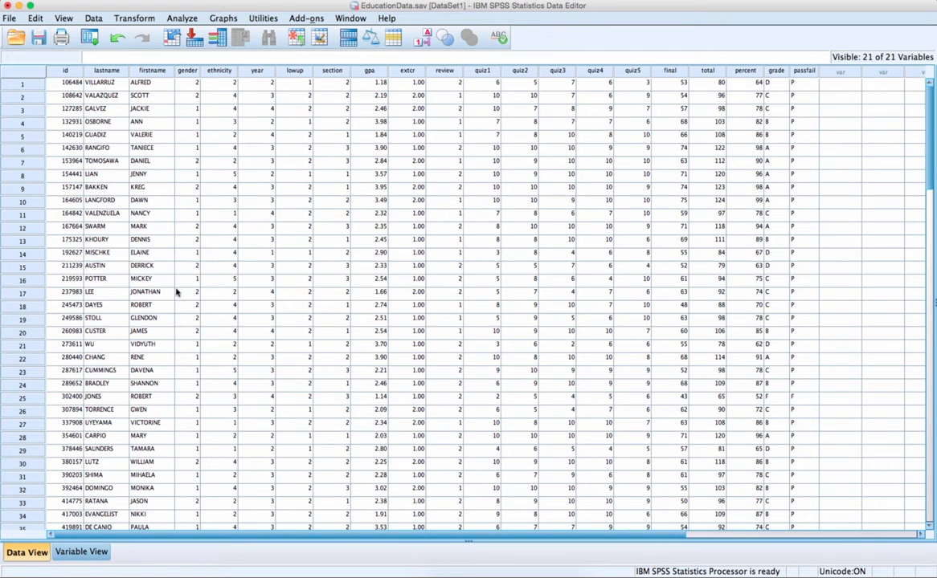
- Check the value labels defined for the section variable, then return to the data
{"action": "left_click", "coordinate": [78, 553]}
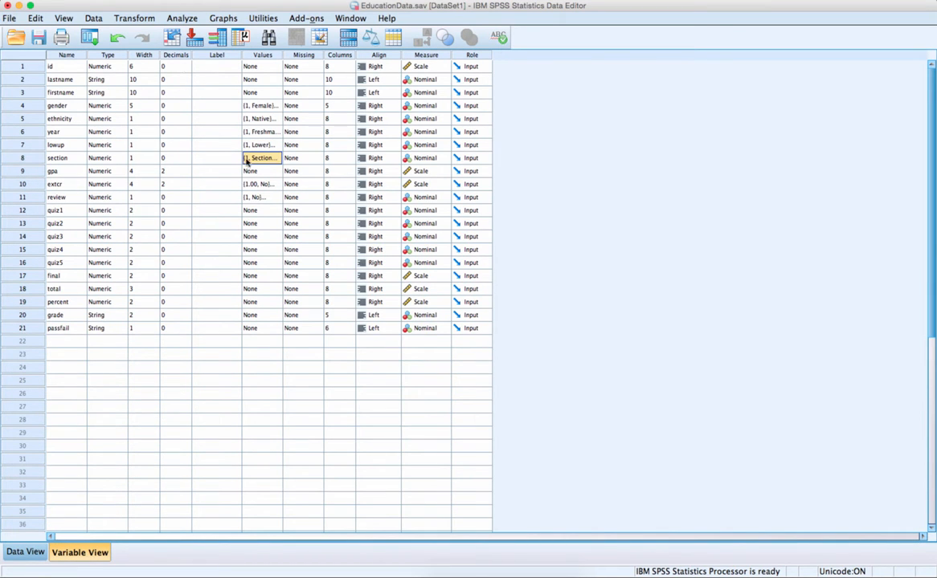
{"action": "left_click", "coordinate": [273, 158]}
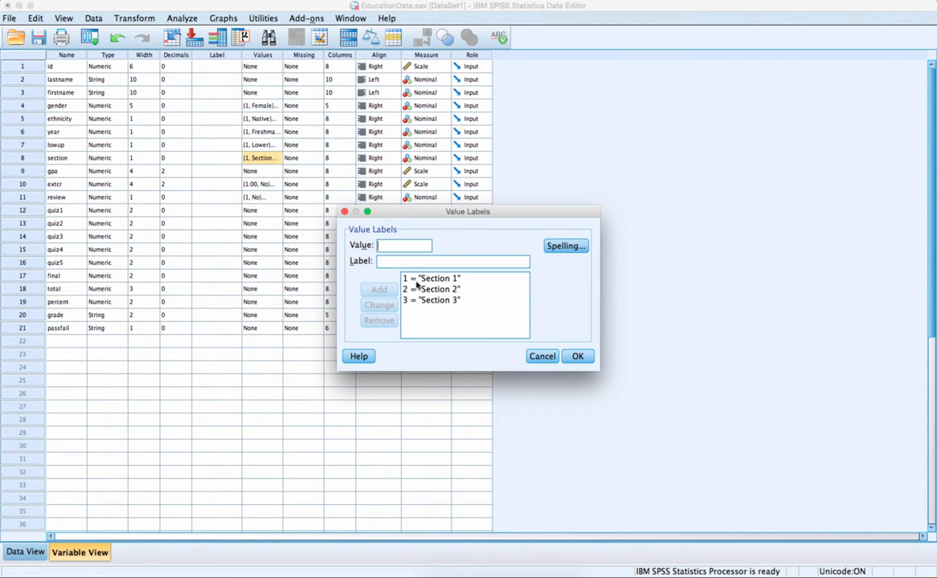
{"action": "left_click", "coordinate": [575, 358]}
{"action": "left_click", "coordinate": [24, 553]}
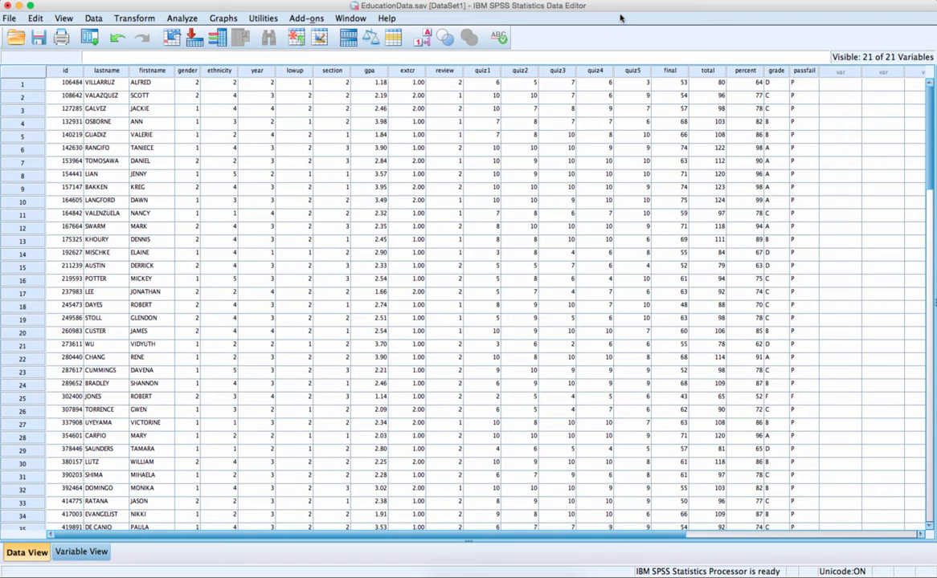
- Start an Explore analysis under descriptive statistics with section as the factor
{"action": "left_click", "coordinate": [182, 18]}
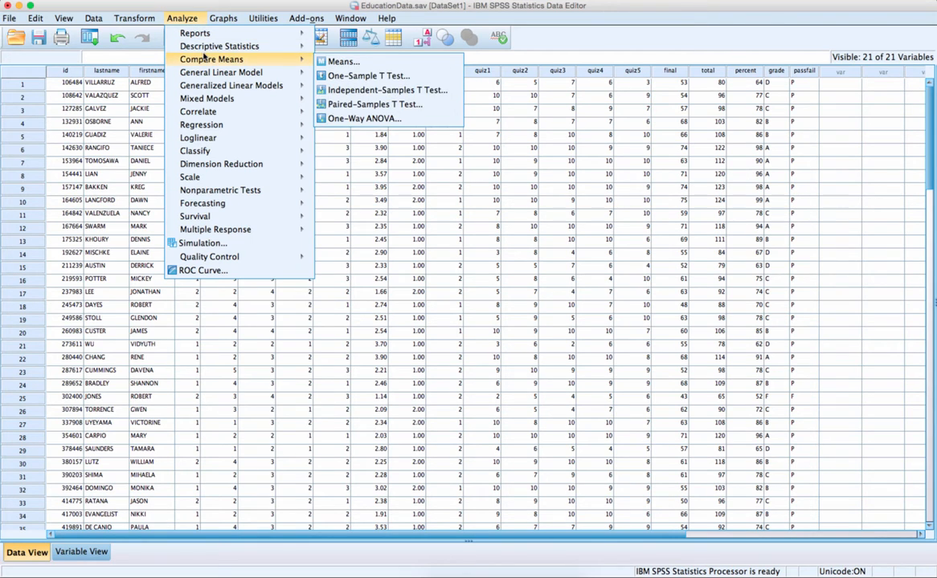
{"action": "mouse_move", "coordinate": [206, 50]}
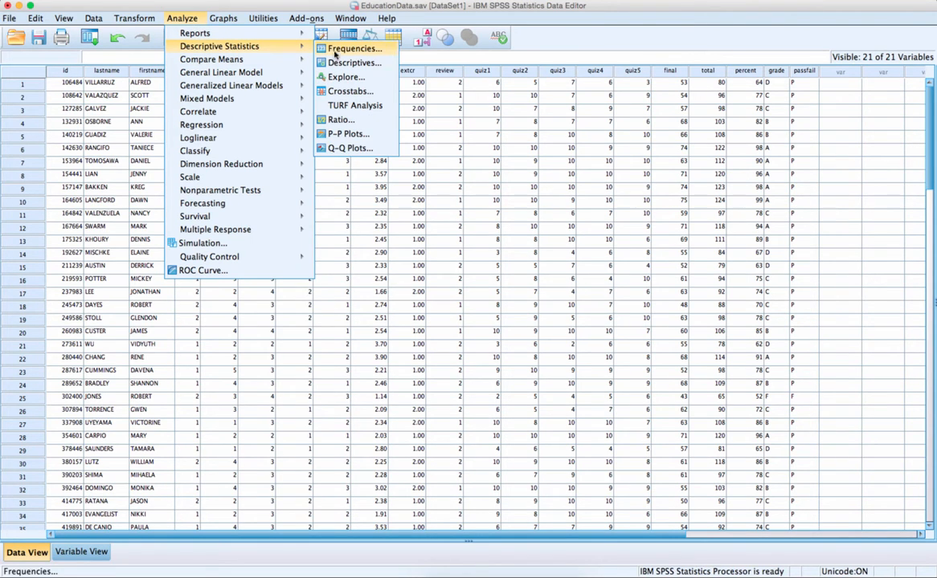
{"action": "left_click", "coordinate": [344, 77]}
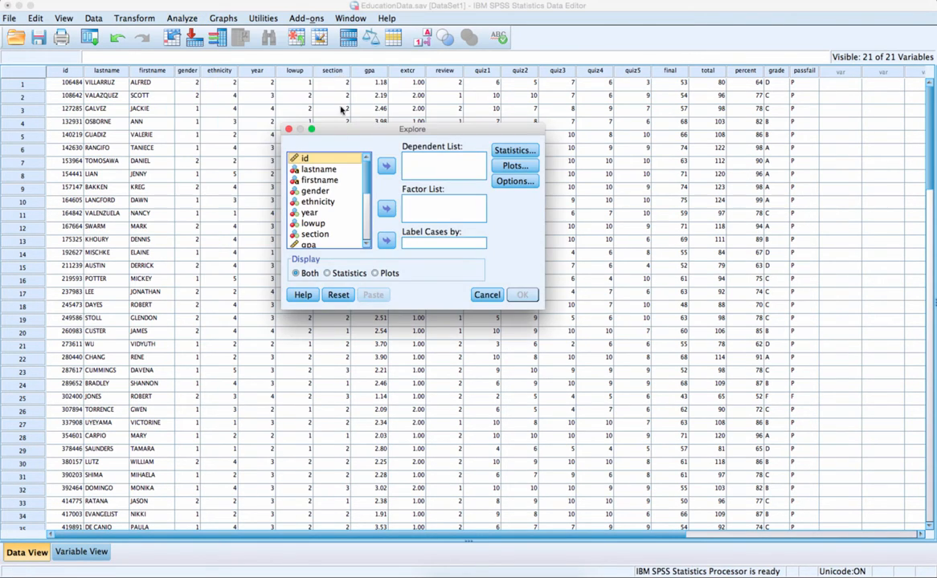
{"action": "scroll", "coordinate": [368, 189], "scroll_direction": "down", "scroll_amount": 3}
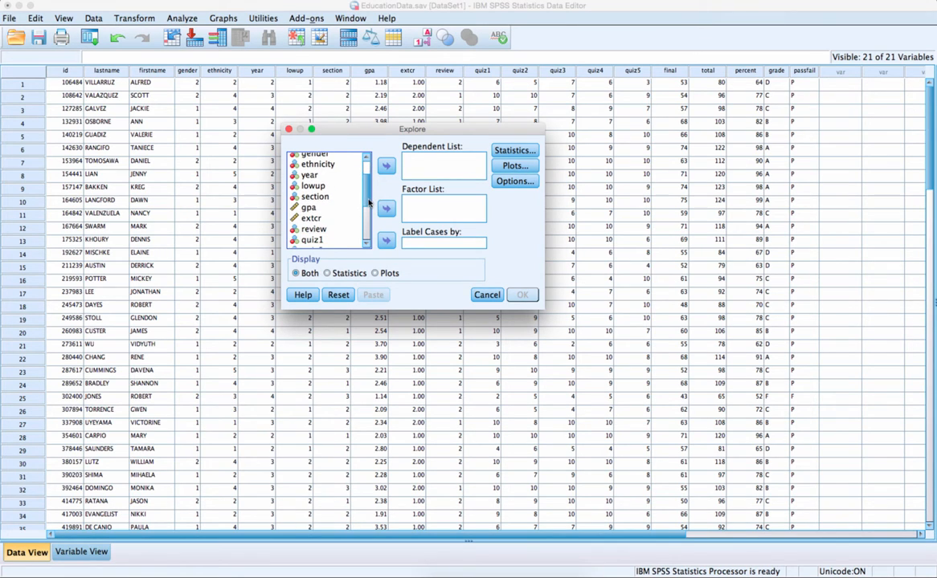
{"action": "left_click", "coordinate": [329, 196]}
{"action": "double_click", "coordinate": [351, 196]}
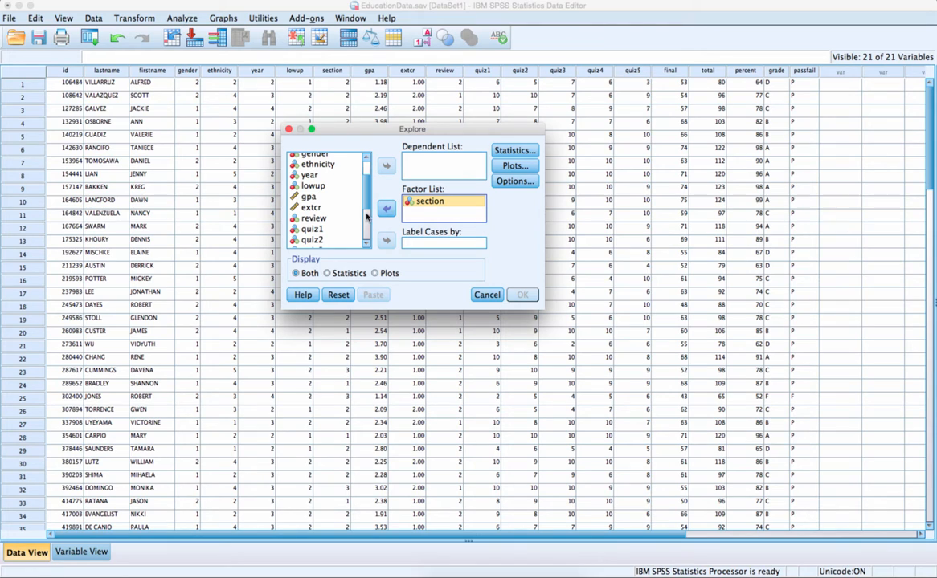
- Add quiz3 as the dependent variable of the Explore analysis
{"action": "scroll", "coordinate": [365, 217], "scroll_direction": "down", "scroll_amount": 2}
{"action": "scroll", "coordinate": [366, 217], "scroll_direction": "down", "scroll_amount": 1}
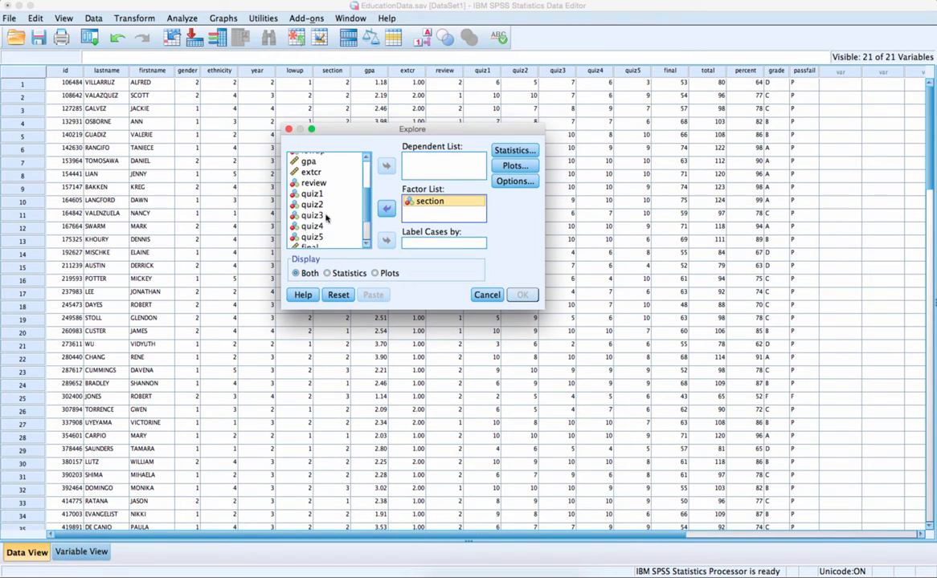
{"action": "left_click", "coordinate": [317, 215]}
{"action": "left_click", "coordinate": [385, 167]}
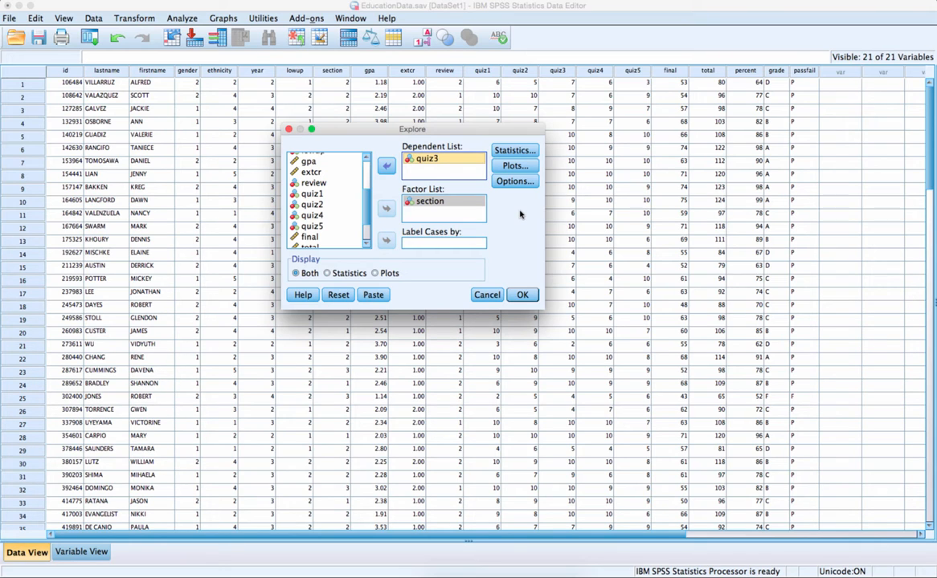
- Include normality plots with tests in the Explore plots and run the analysis
{"action": "left_click", "coordinate": [514, 166]}
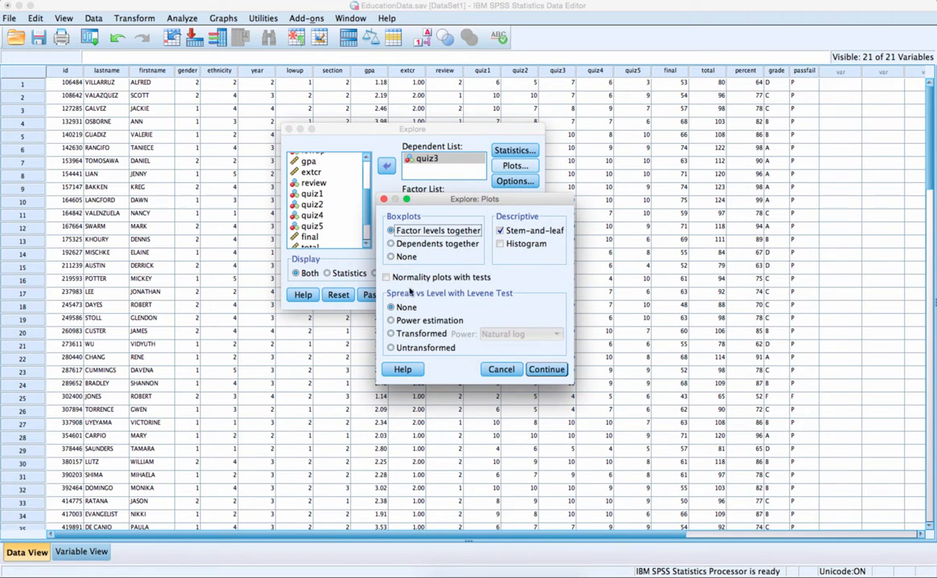
{"action": "left_click", "coordinate": [387, 277]}
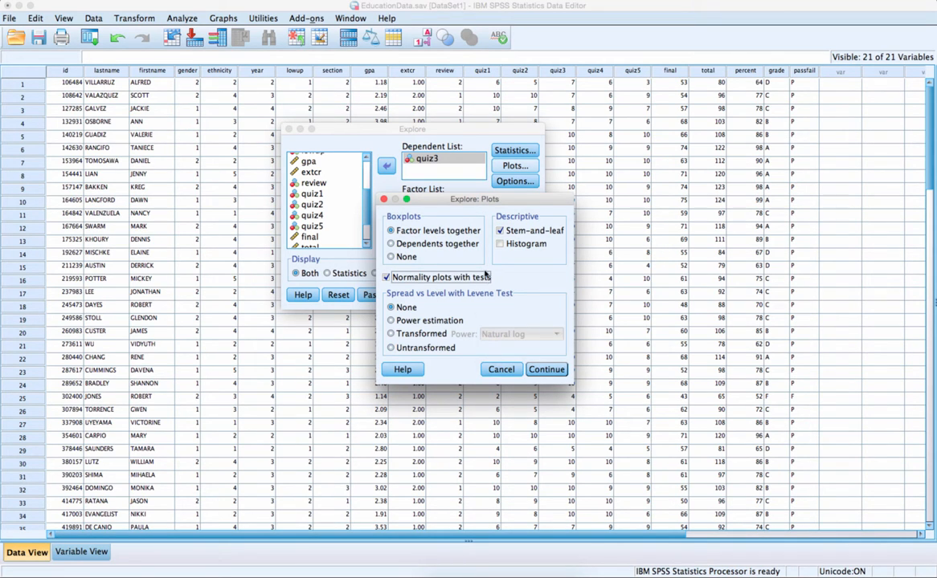
{"action": "left_click", "coordinate": [535, 371]}
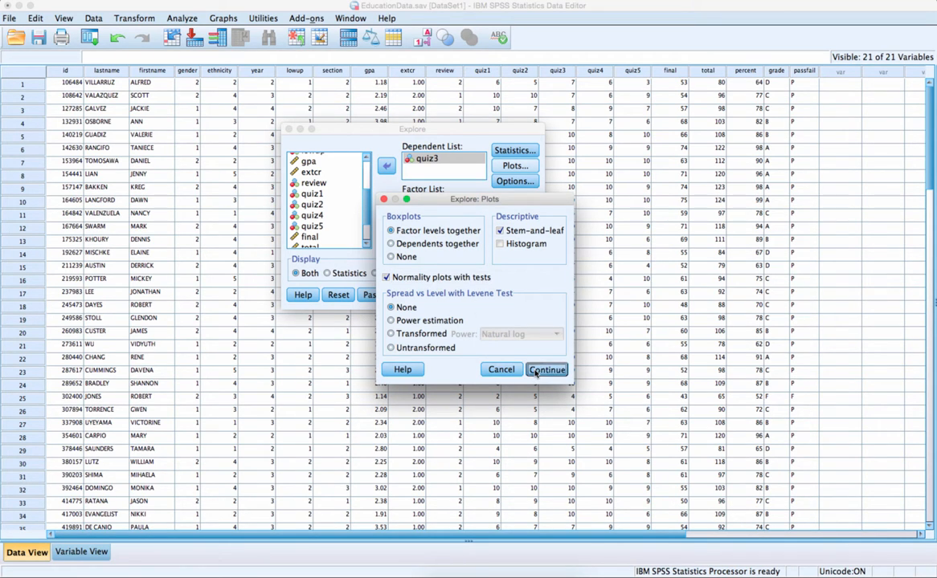
{"action": "left_click", "coordinate": [524, 236]}
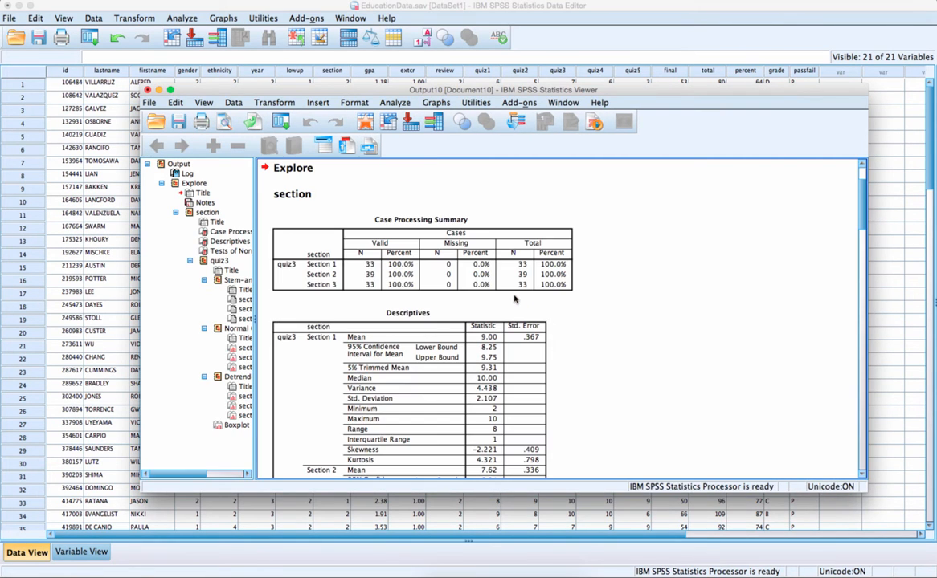
- Examine the Descriptives and Tests of Normality tables for quiz3 by section in the output
{"action": "left_click_drag", "start_coordinate": [374, 89], "coordinate": [378, 19]}
{"action": "scroll", "coordinate": [660, 273], "scroll_direction": "down", "scroll_amount": 5}
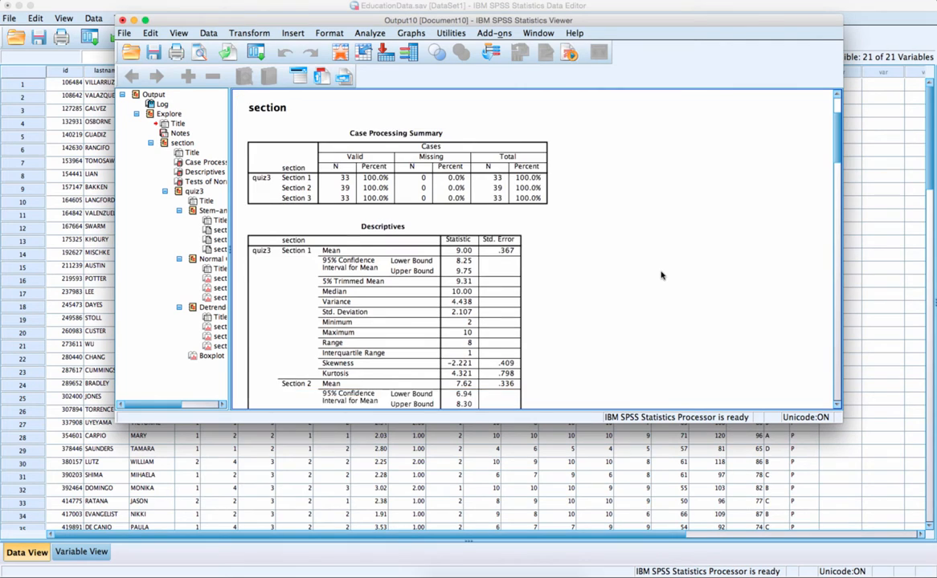
{"action": "scroll", "coordinate": [660, 275], "scroll_direction": "down", "scroll_amount": 2}
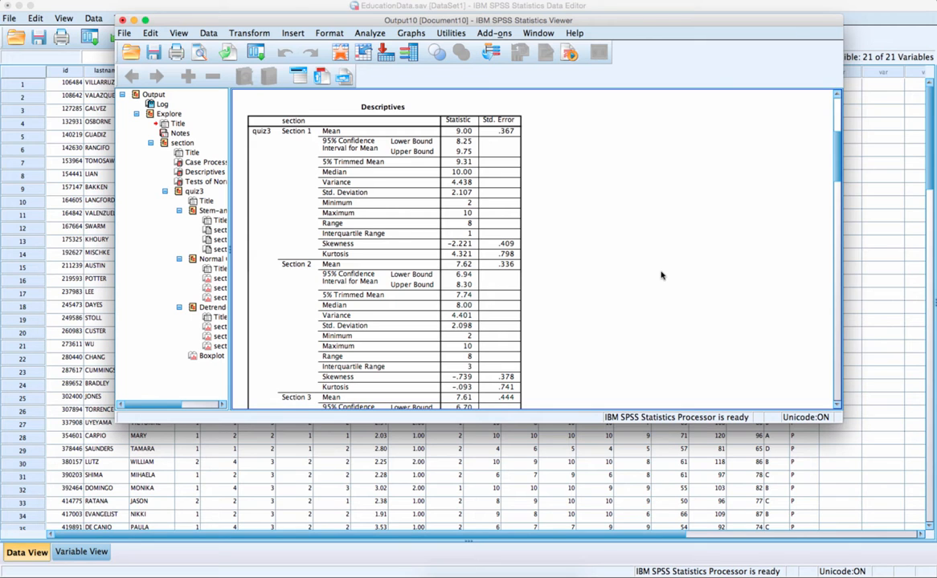
{"action": "scroll", "coordinate": [661, 275], "scroll_direction": "down", "scroll_amount": 11}
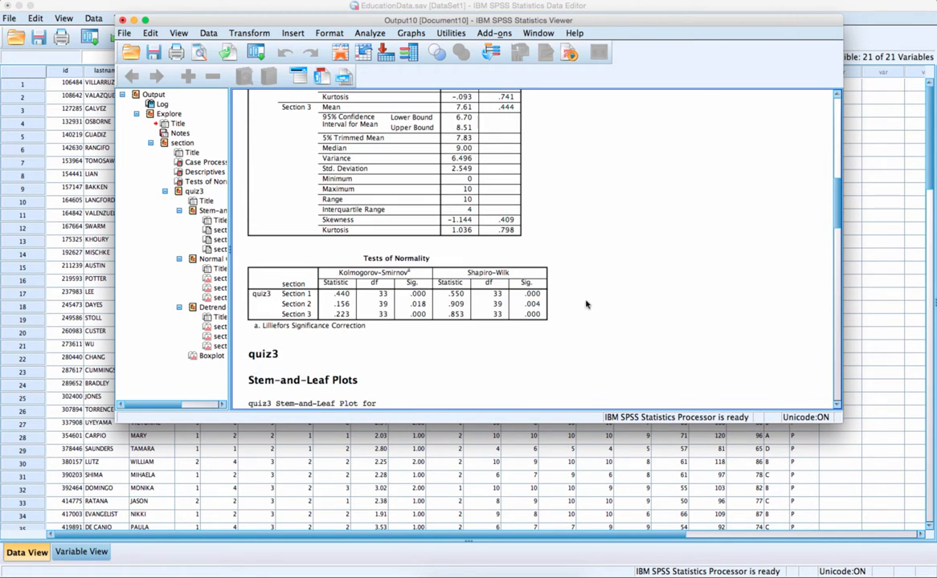
{"action": "left_click", "coordinate": [519, 280]}
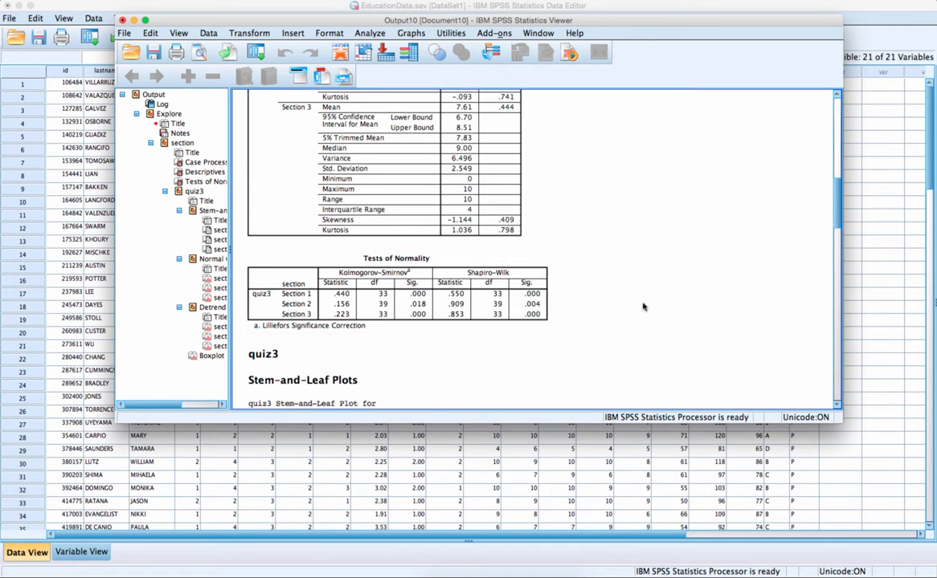
{"action": "scroll", "coordinate": [591, 277], "scroll_direction": "down", "scroll_amount": 1}
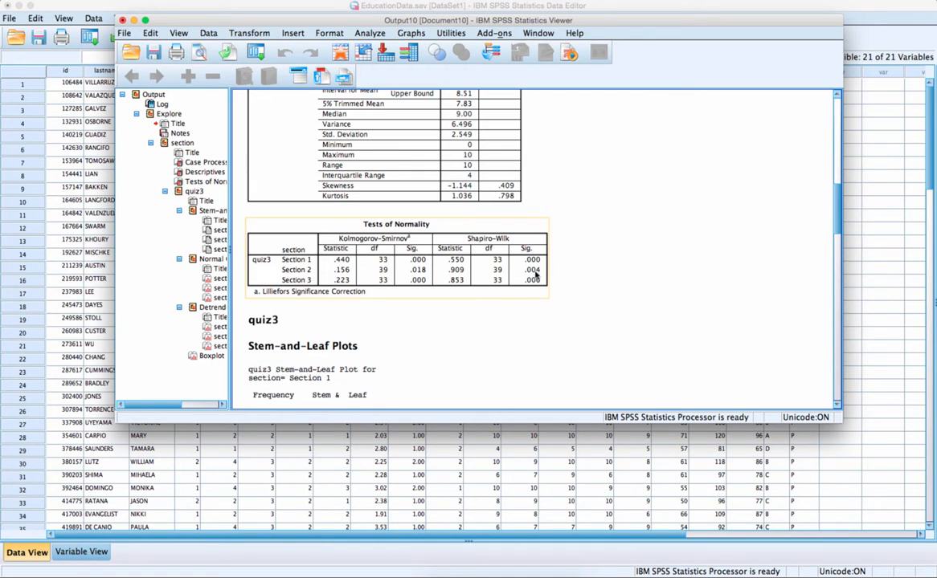
{"action": "left_click", "coordinate": [649, 292]}
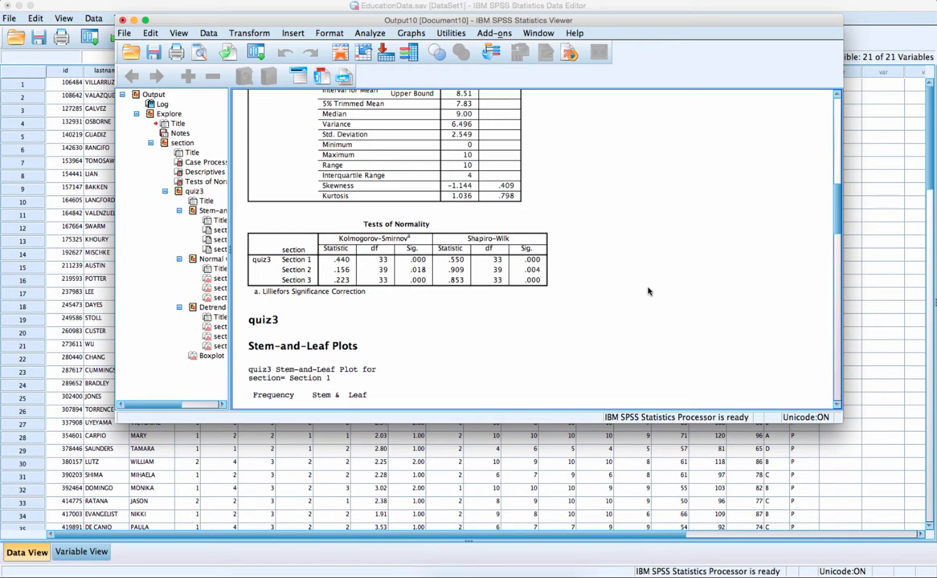
- Close the Explore output document without saving its contents
{"action": "left_click", "coordinate": [125, 33]}
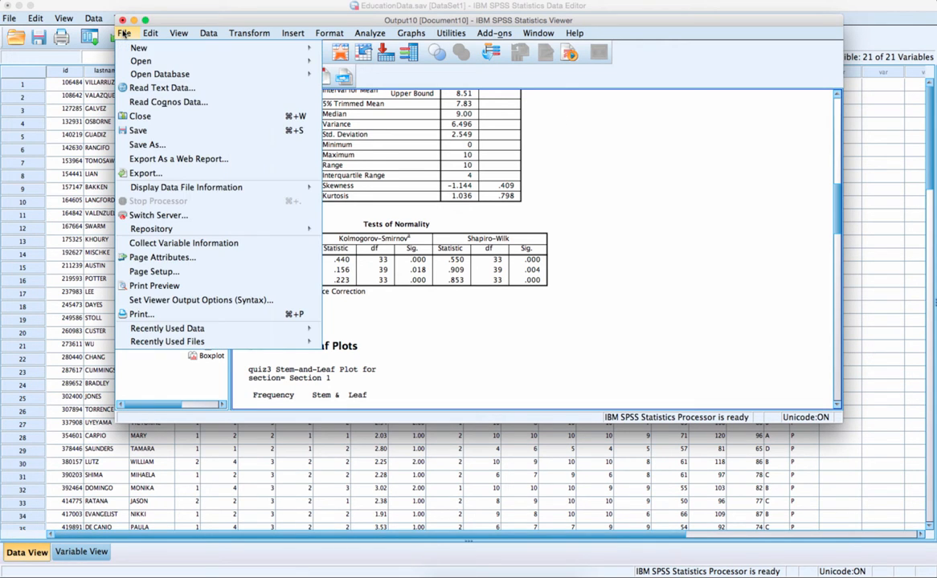
{"action": "left_click", "coordinate": [138, 116]}
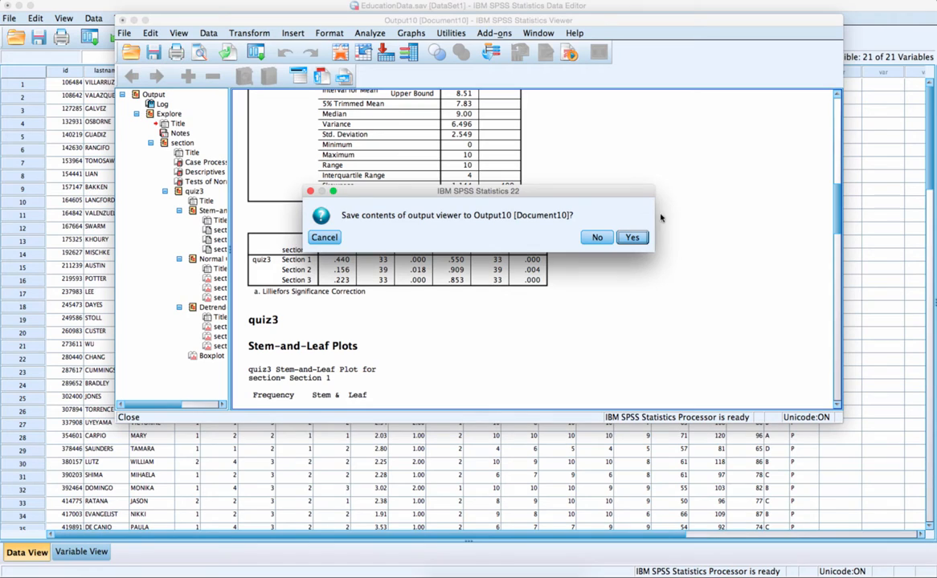
{"action": "left_click", "coordinate": [598, 238]}
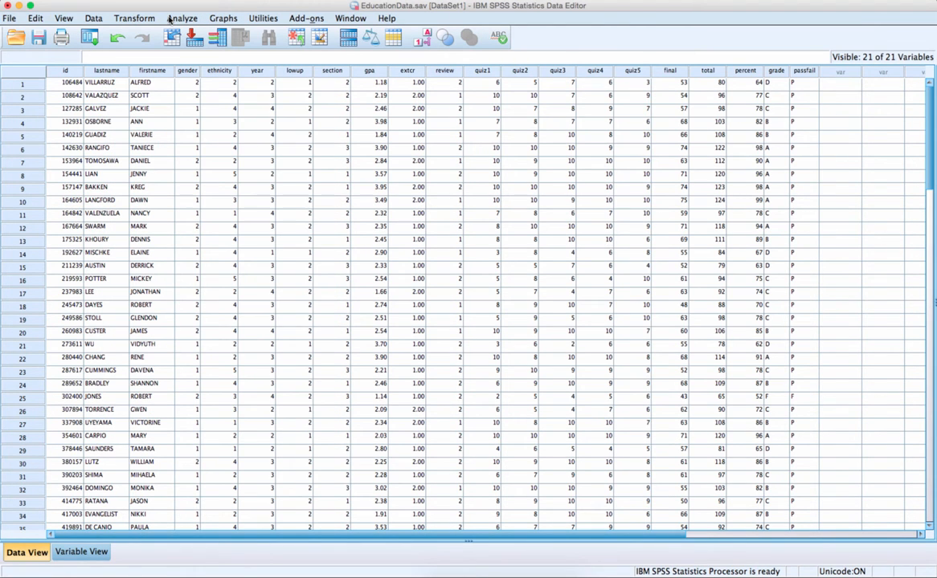
- Start a One-Way ANOVA with quiz3 as the dependent variable
{"action": "left_click", "coordinate": [170, 19]}
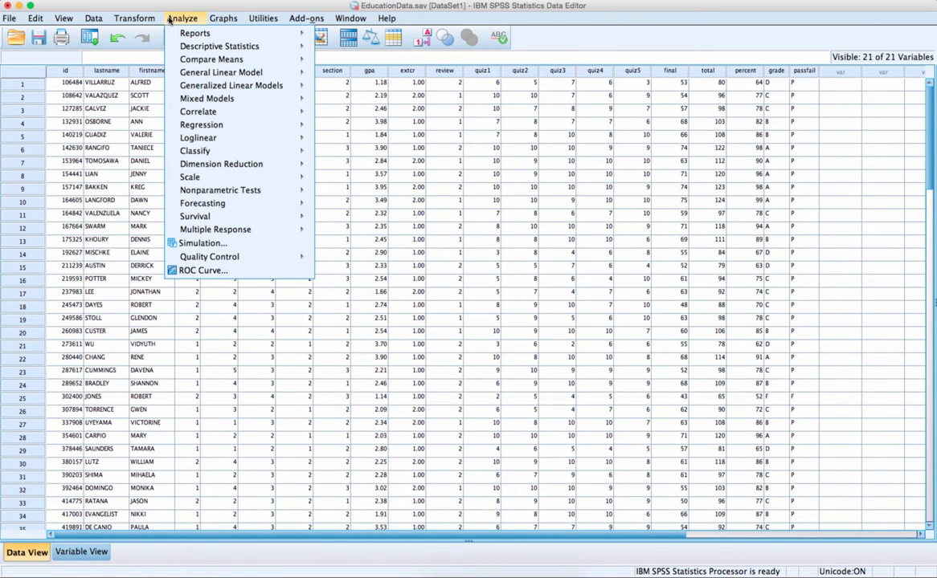
{"action": "mouse_move", "coordinate": [166, 59]}
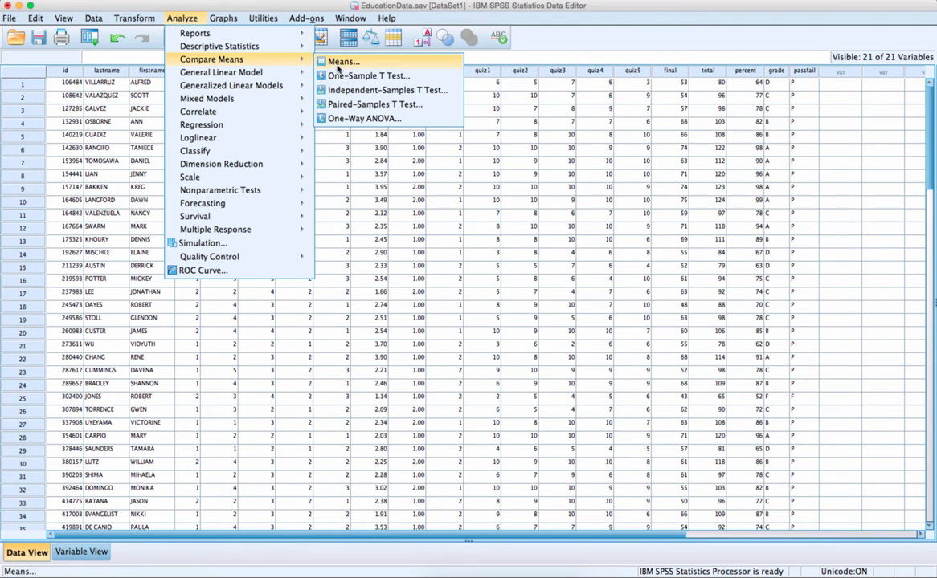
{"action": "left_click", "coordinate": [347, 118]}
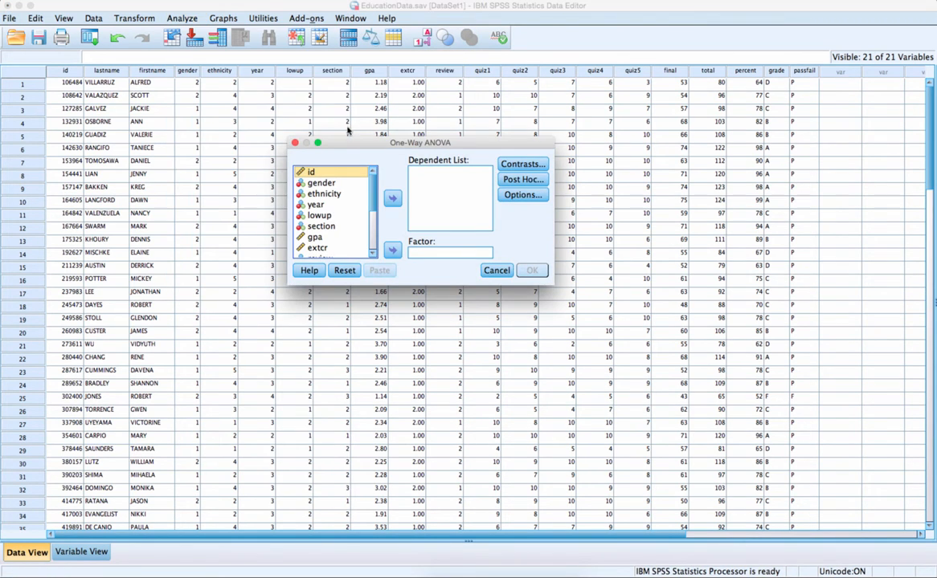
{"action": "scroll", "coordinate": [373, 199], "scroll_direction": "down", "scroll_amount": 2}
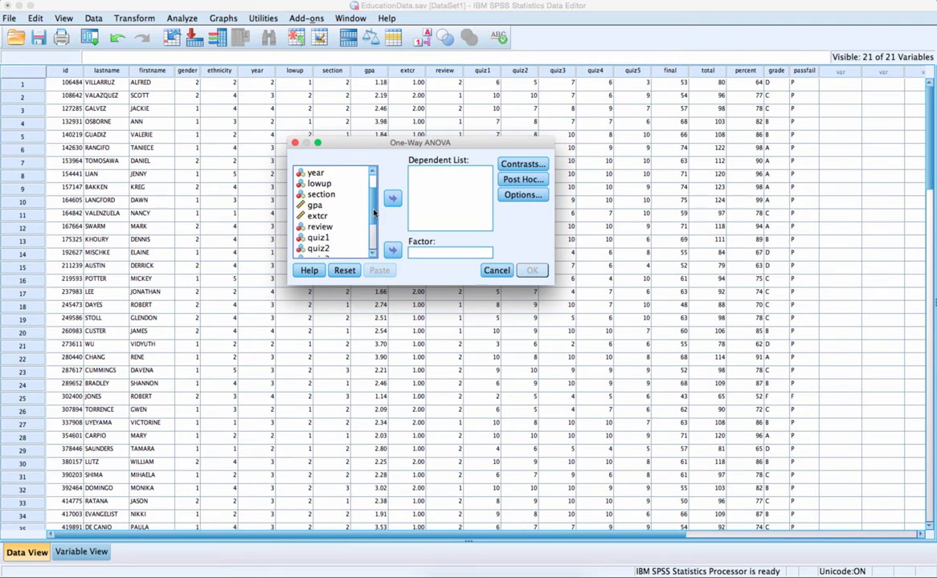
{"action": "scroll", "coordinate": [373, 199], "scroll_direction": "down", "scroll_amount": 2}
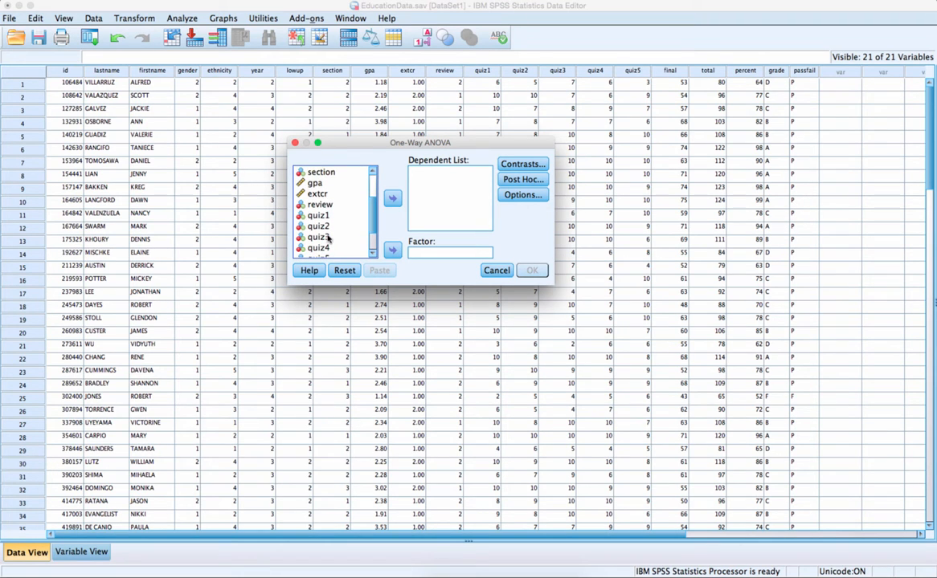
{"action": "left_click", "coordinate": [325, 237]}
{"action": "left_click", "coordinate": [392, 198]}
- Assign section as the factor of the One-Way ANOVA
{"action": "scroll", "coordinate": [373, 211], "scroll_direction": "down", "scroll_amount": 3}
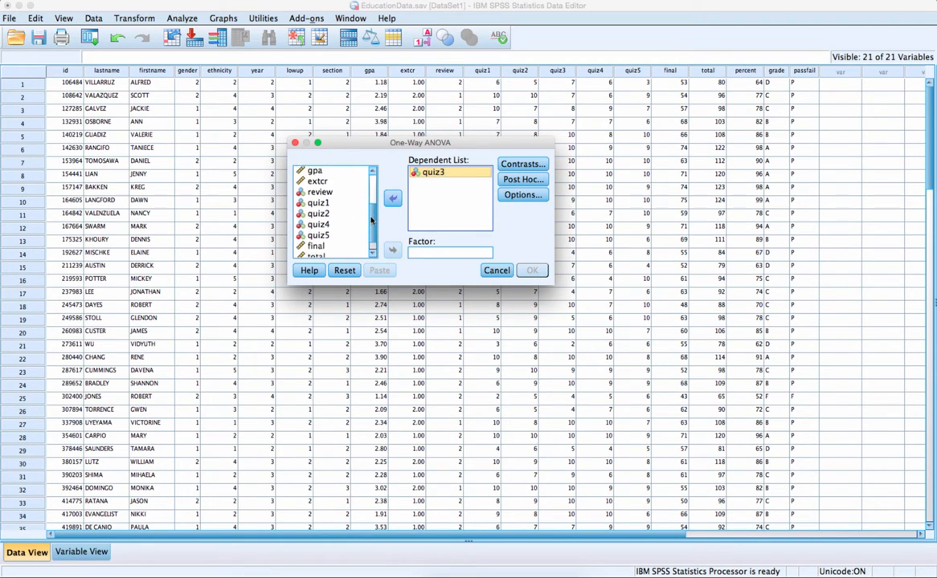
{"action": "left_click_drag", "start_coordinate": [372, 229], "coordinate": [372, 202]}
{"action": "left_click", "coordinate": [338, 198]}
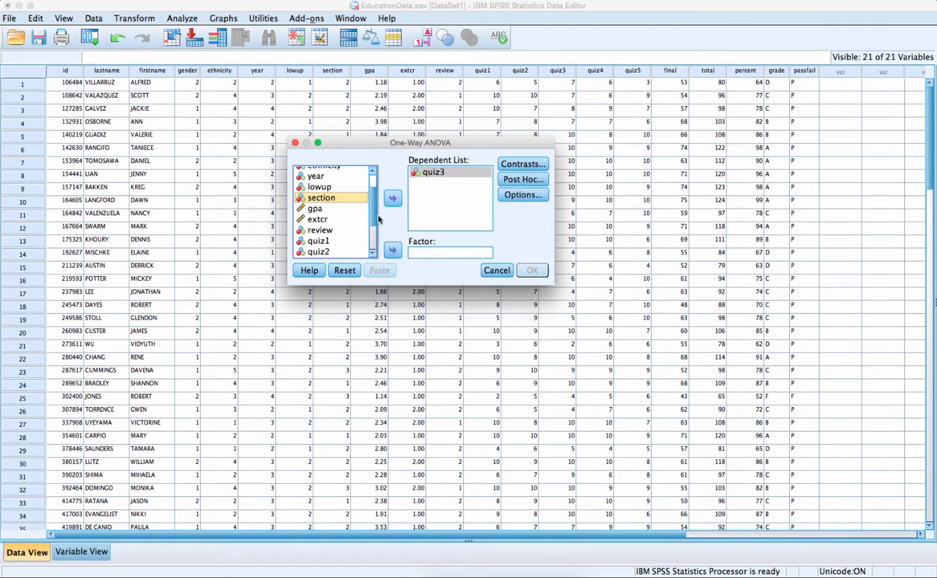
{"action": "left_click", "coordinate": [393, 250]}
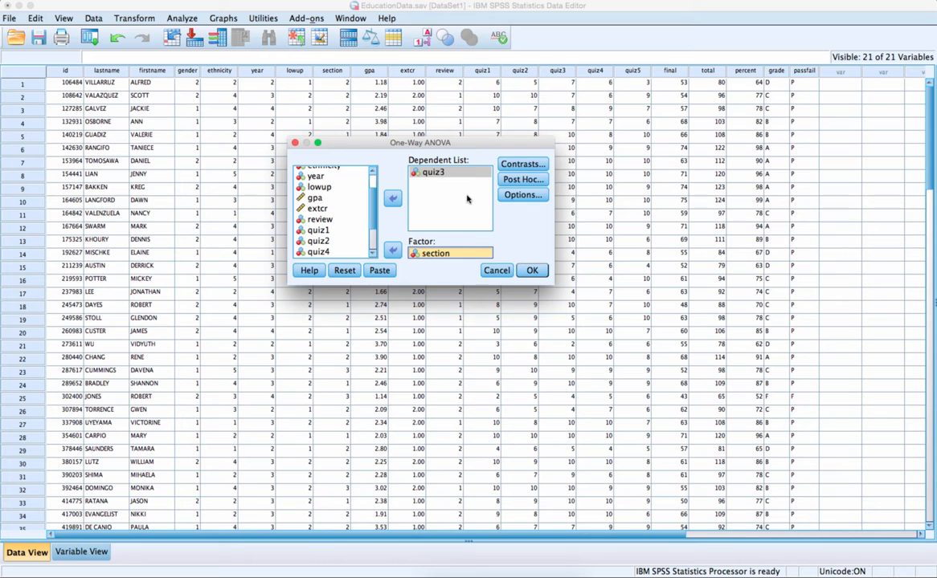
- Request the Tukey post hoc multiple comparison test for the ANOVA
{"action": "left_click", "coordinate": [522, 180]}
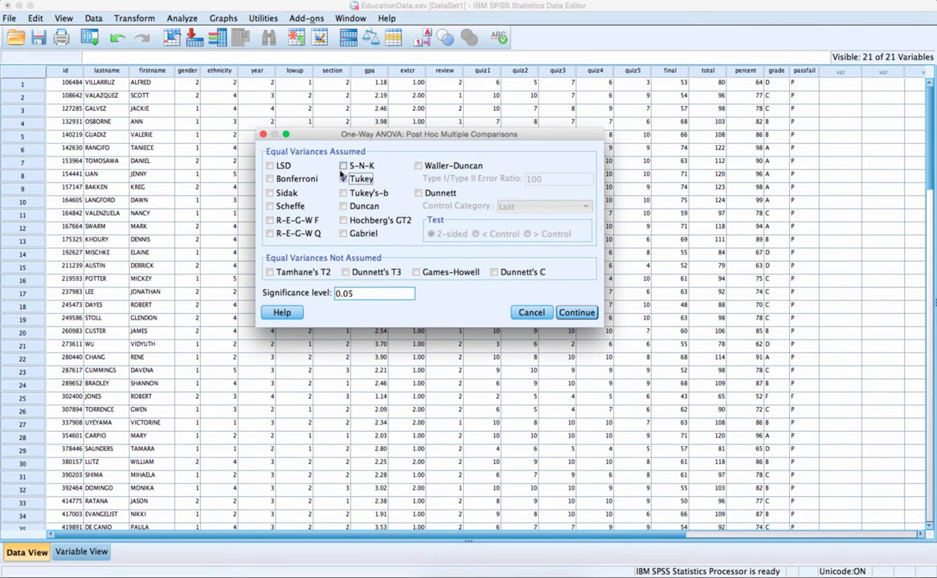
{"action": "left_click", "coordinate": [345, 179]}
{"action": "left_click", "coordinate": [578, 314]}
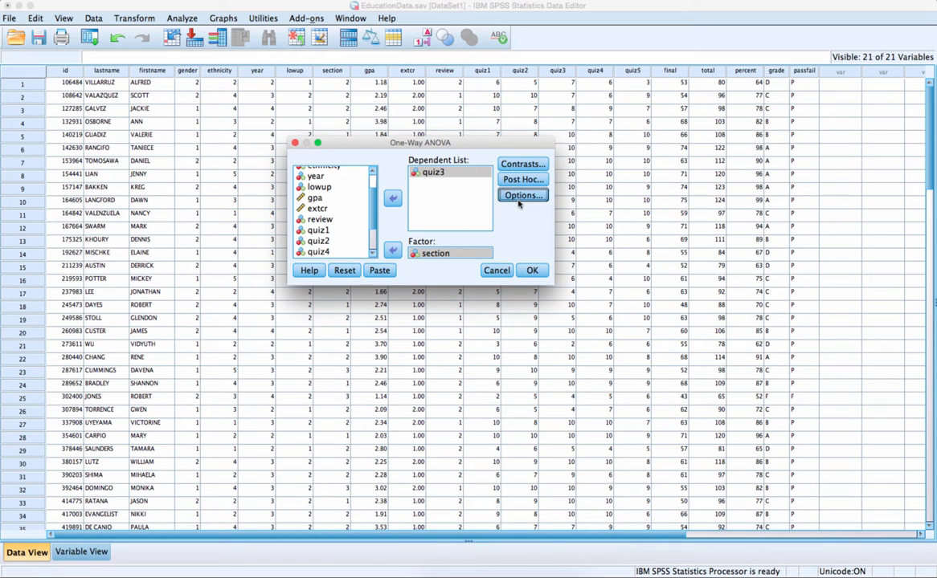
- Include descriptive statistics, the homogeneity of variance test and a means plot in the One-Way ANOVA, and run the analysis
{"action": "left_click", "coordinate": [519, 204]}
{"action": "left_click", "coordinate": [363, 170]}
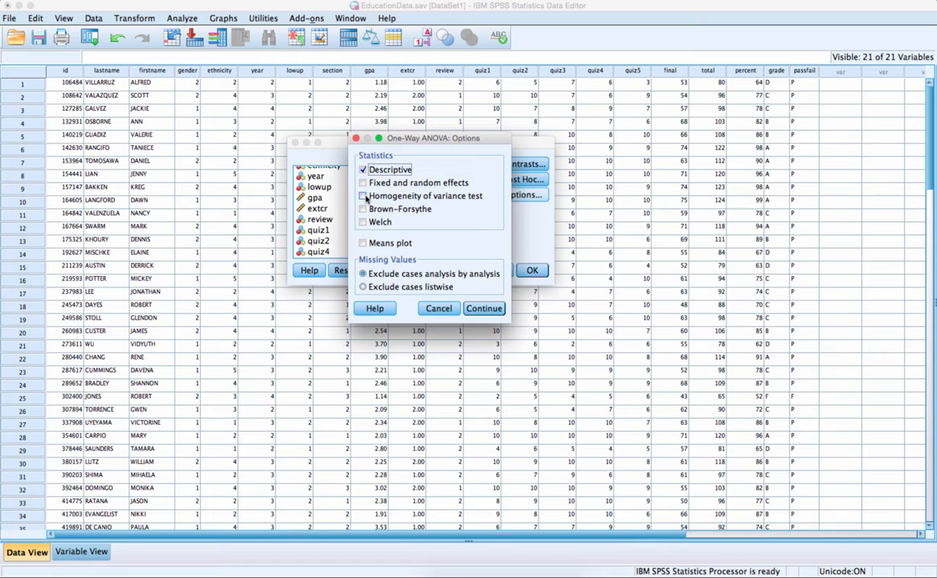
{"action": "left_click", "coordinate": [364, 197]}
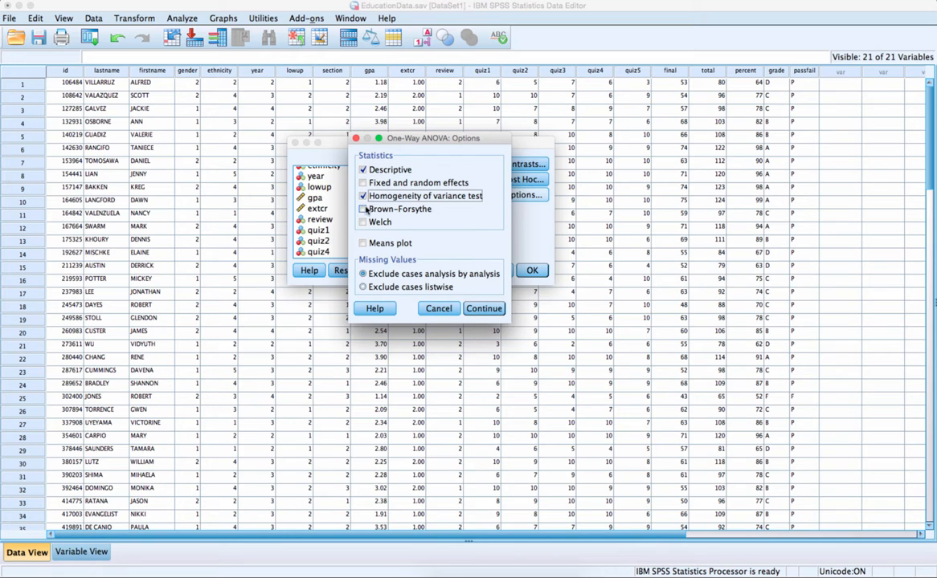
{"action": "left_click", "coordinate": [362, 243]}
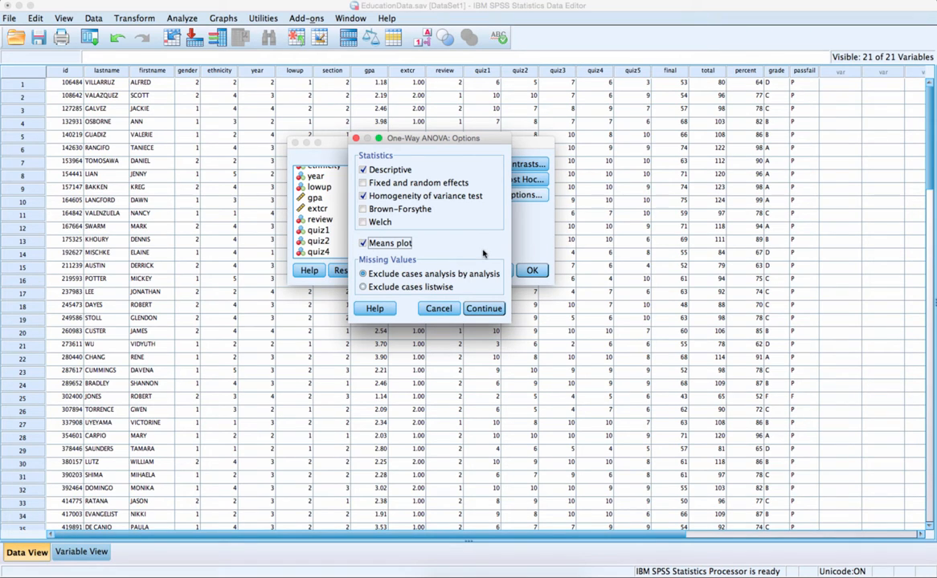
{"action": "left_click", "coordinate": [484, 310]}
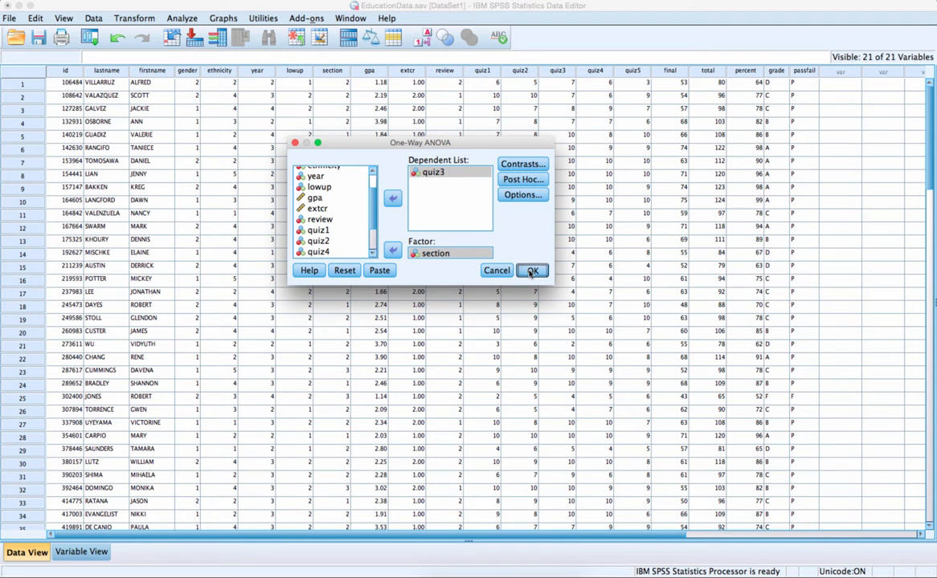
{"action": "left_click", "coordinate": [532, 272]}
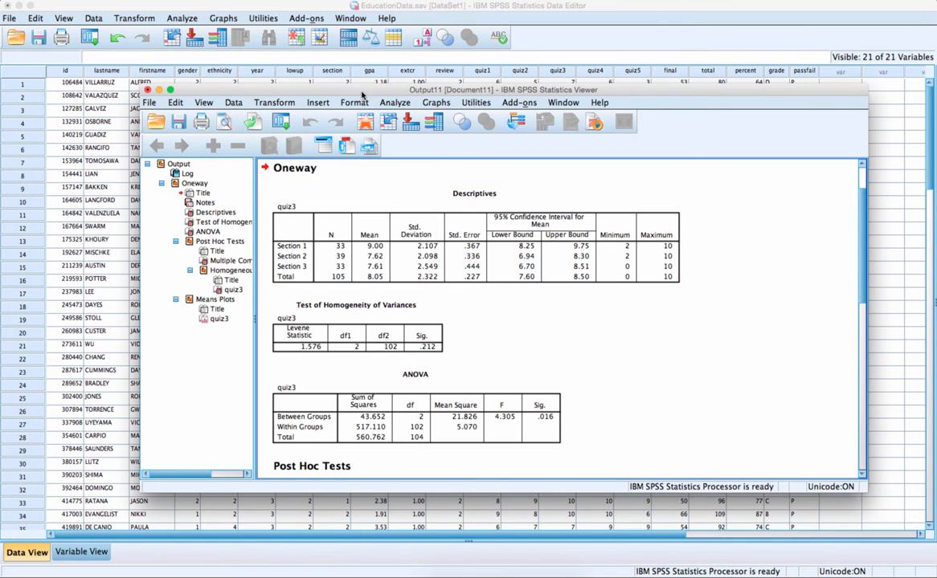
- Examine the homogeneity of variances test and the between-groups significance in the ANOVA table for quiz3
{"action": "left_click_drag", "start_coordinate": [362, 95], "coordinate": [288, 32]}
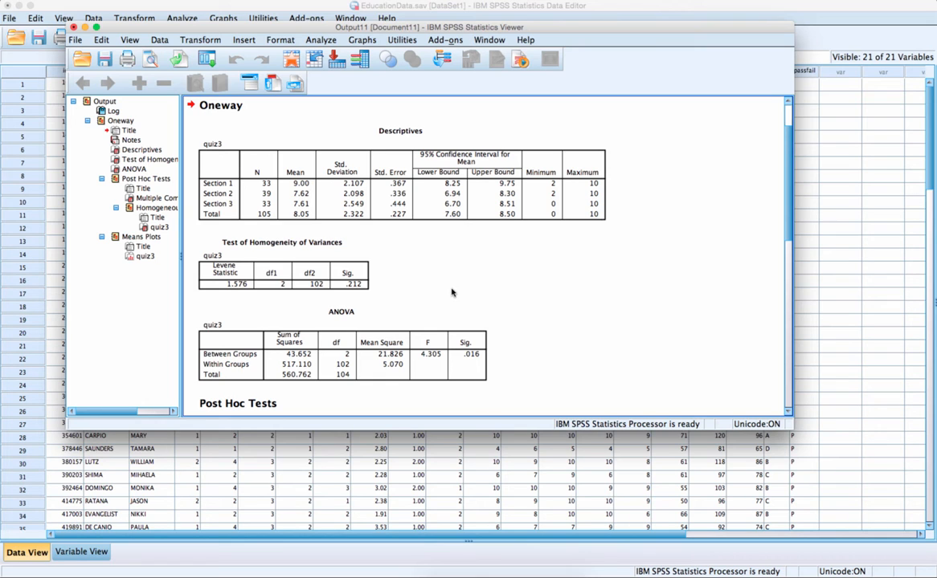
{"action": "scroll", "coordinate": [513, 265], "scroll_direction": "down", "scroll_amount": 5}
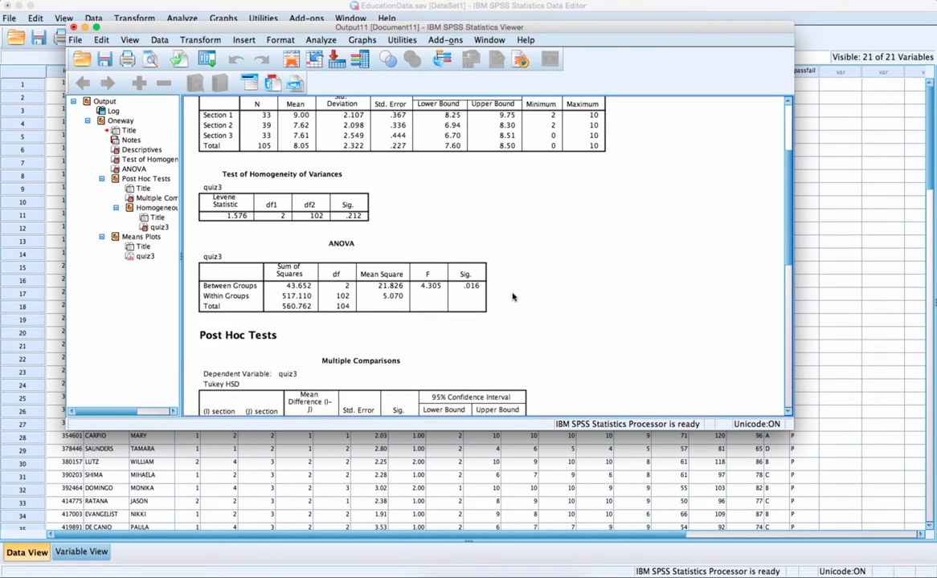
{"action": "left_click", "coordinate": [470, 273]}
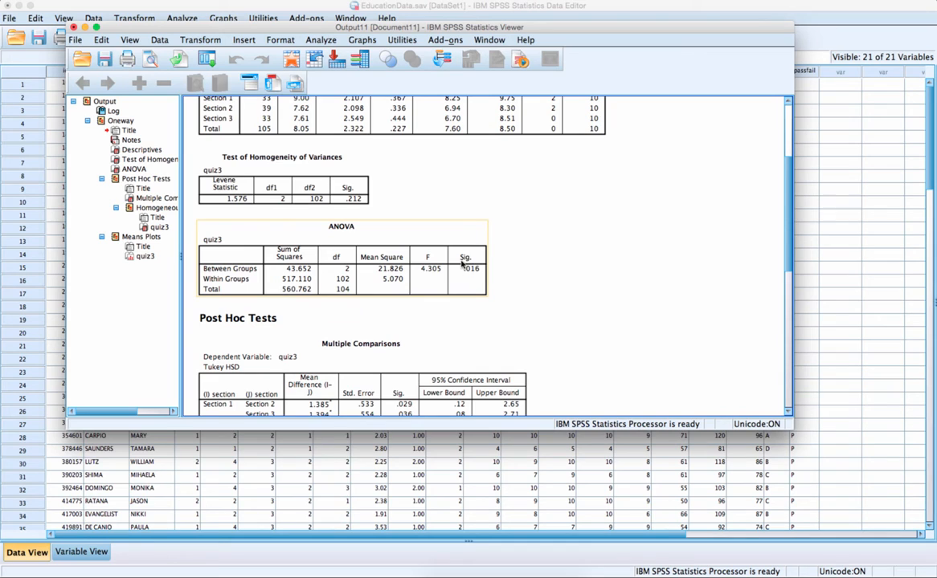
{"action": "left_click", "coordinate": [504, 277]}
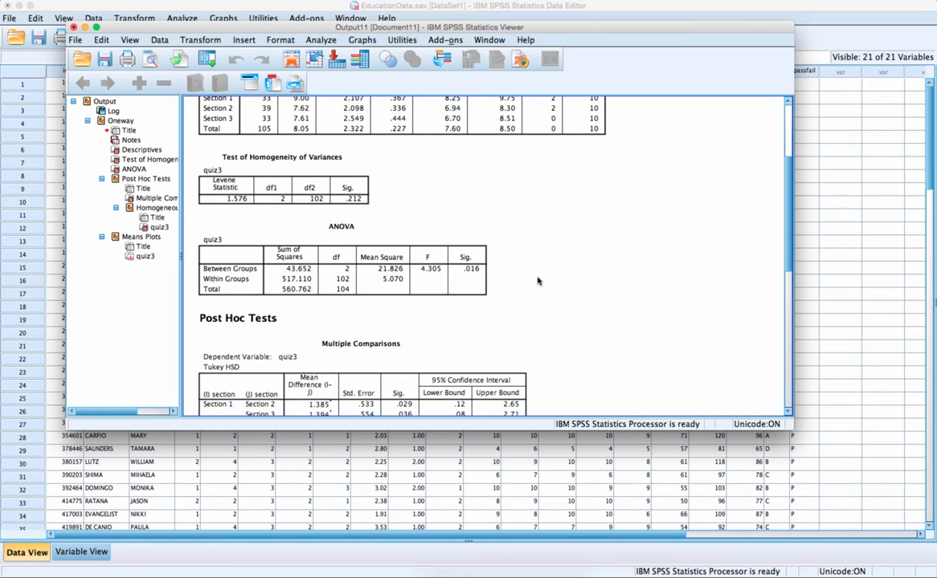
{"action": "scroll", "coordinate": [539, 280], "scroll_direction": "down", "scroll_amount": 5}
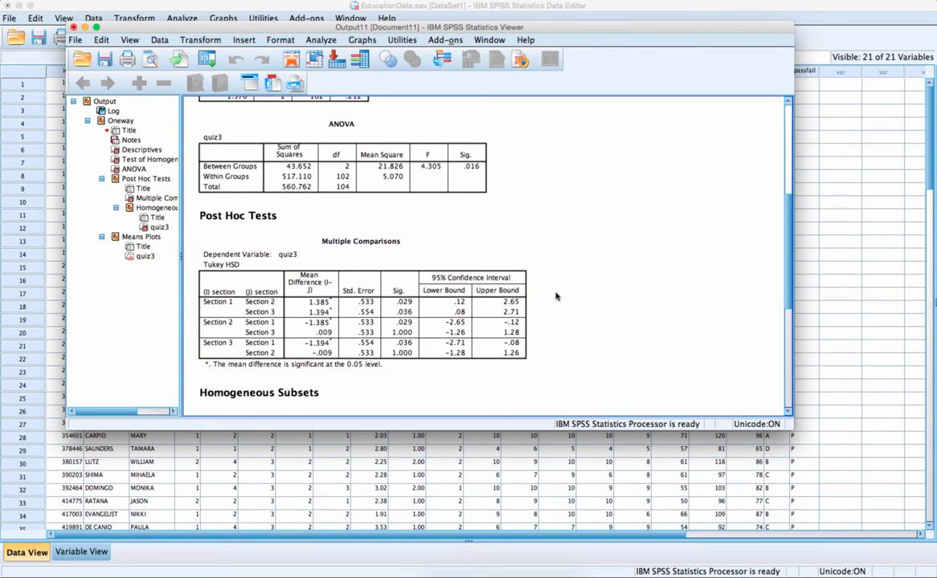
{"action": "scroll", "coordinate": [594, 275], "scroll_direction": "up", "scroll_amount": 5}
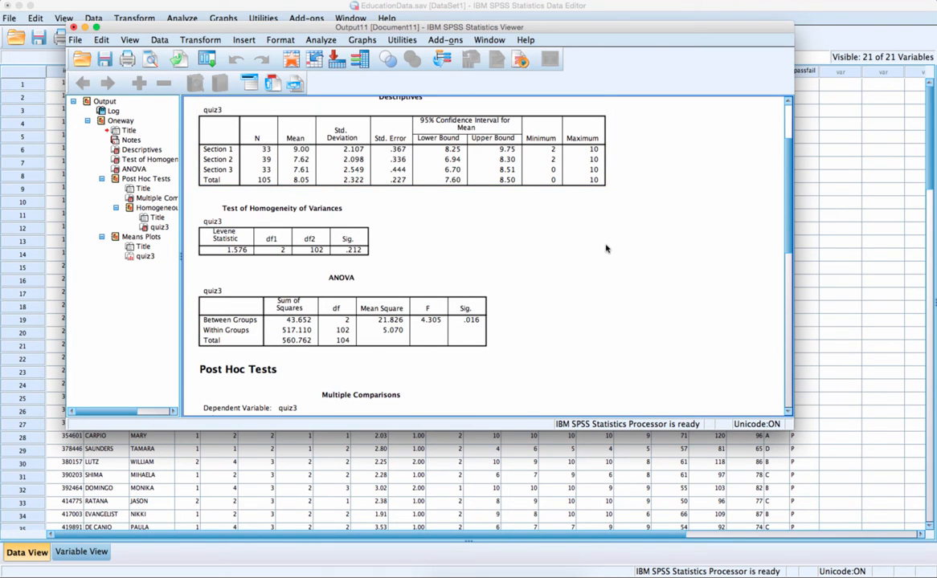
- Examine the Tukey HSD multiple comparisons between sections alongside the section means in the Descriptives table
{"action": "scroll", "coordinate": [605, 245], "scroll_direction": "down", "scroll_amount": 10}
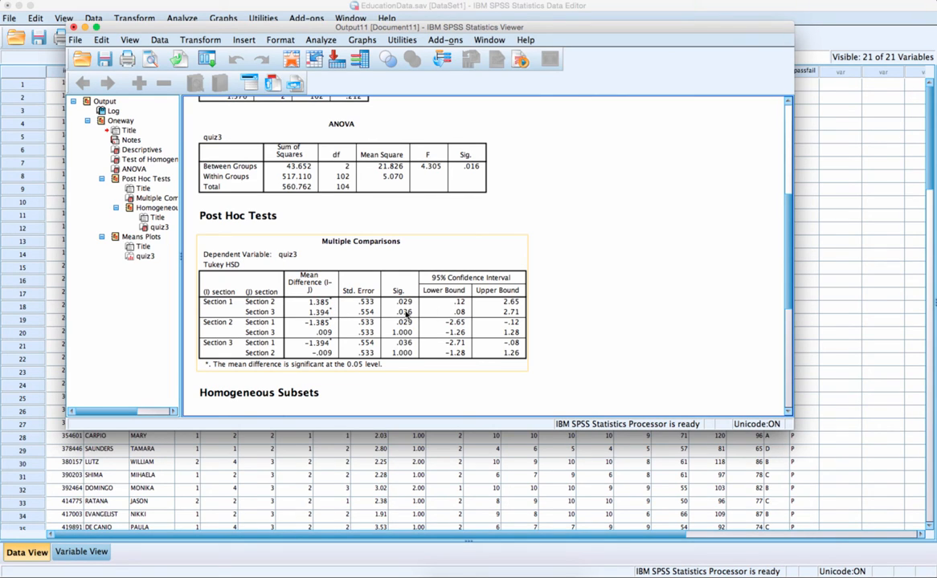
{"action": "left_click", "coordinate": [537, 271]}
{"action": "scroll", "coordinate": [590, 295], "scroll_direction": "up", "scroll_amount": 10}
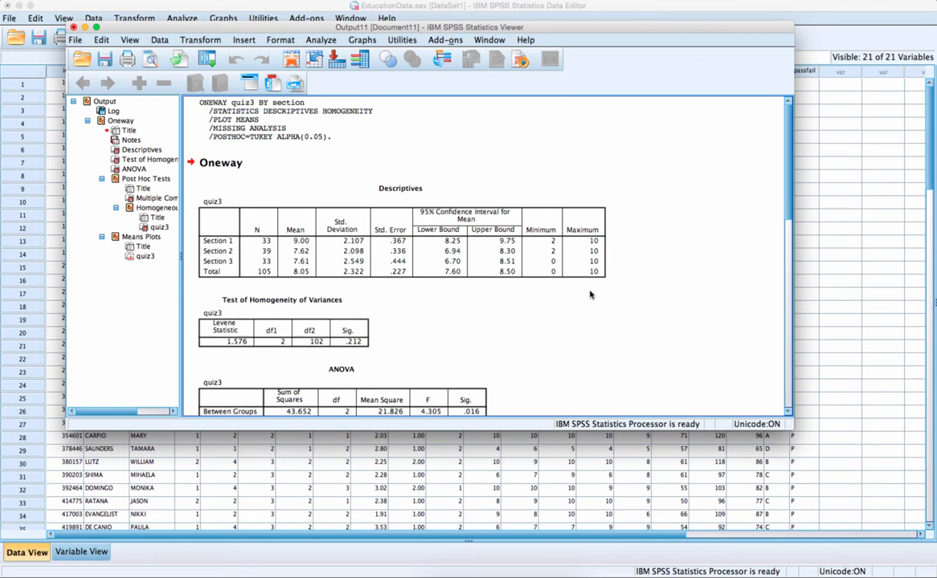
{"action": "left_click", "coordinate": [303, 241]}
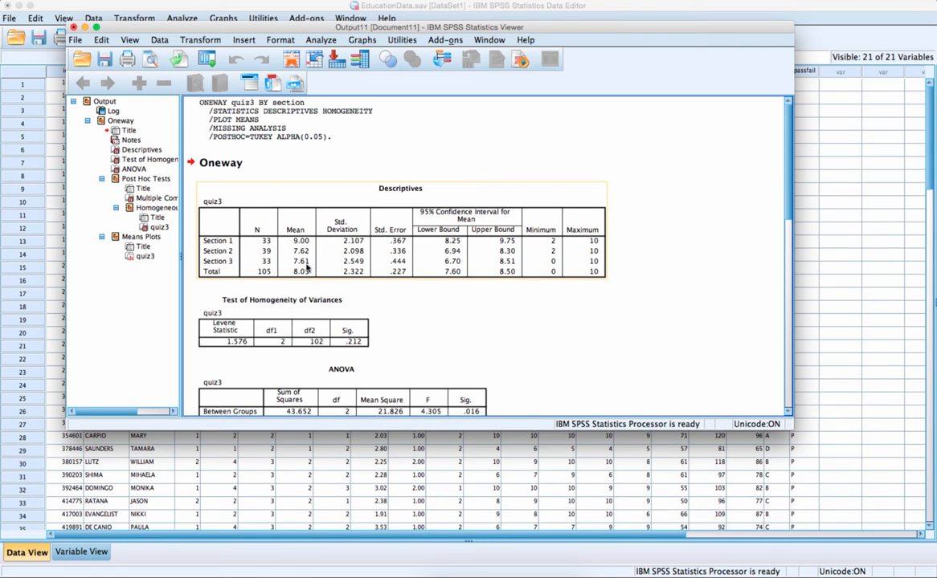
{"action": "scroll", "coordinate": [488, 318], "scroll_direction": "down", "scroll_amount": 10}
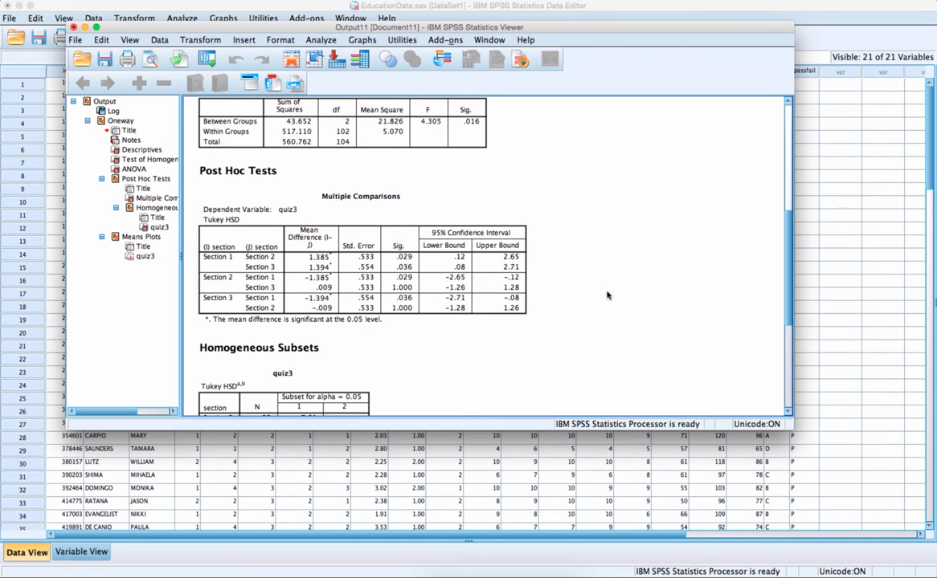
{"action": "scroll", "coordinate": [607, 295], "scroll_direction": "up", "scroll_amount": 6}
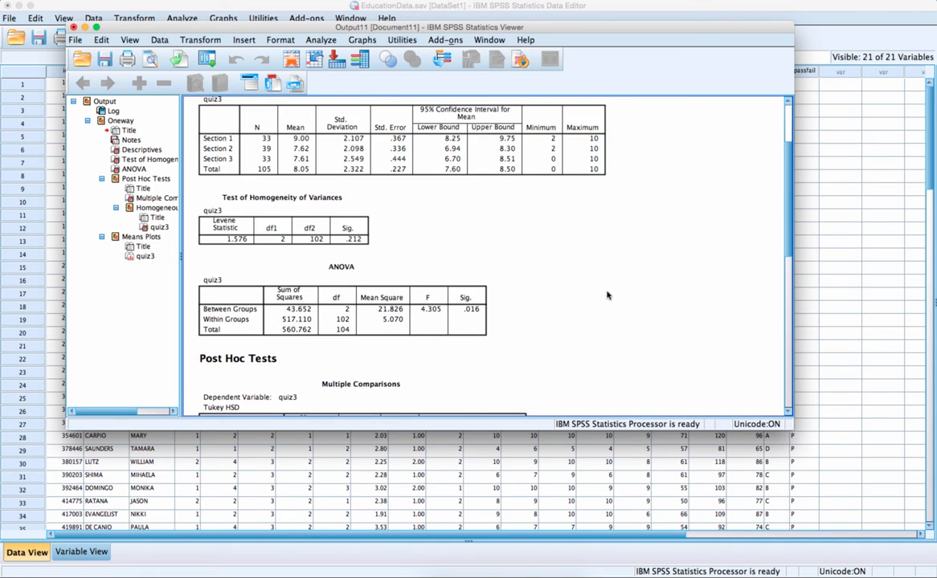
{"action": "scroll", "coordinate": [607, 296], "scroll_direction": "up", "scroll_amount": 1}
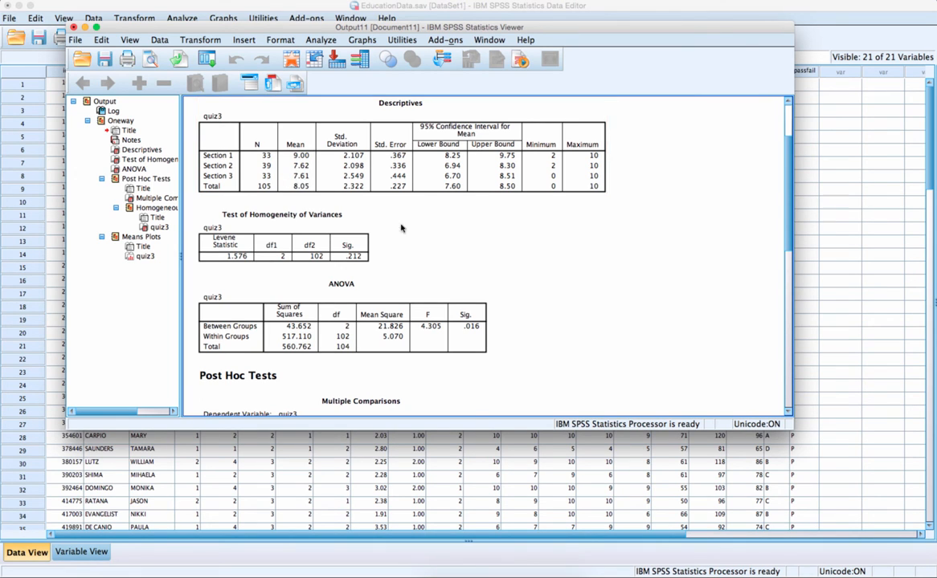
{"action": "scroll", "coordinate": [542, 271], "scroll_direction": "down", "scroll_amount": 10}
{"action": "left_click", "coordinate": [362, 255]}
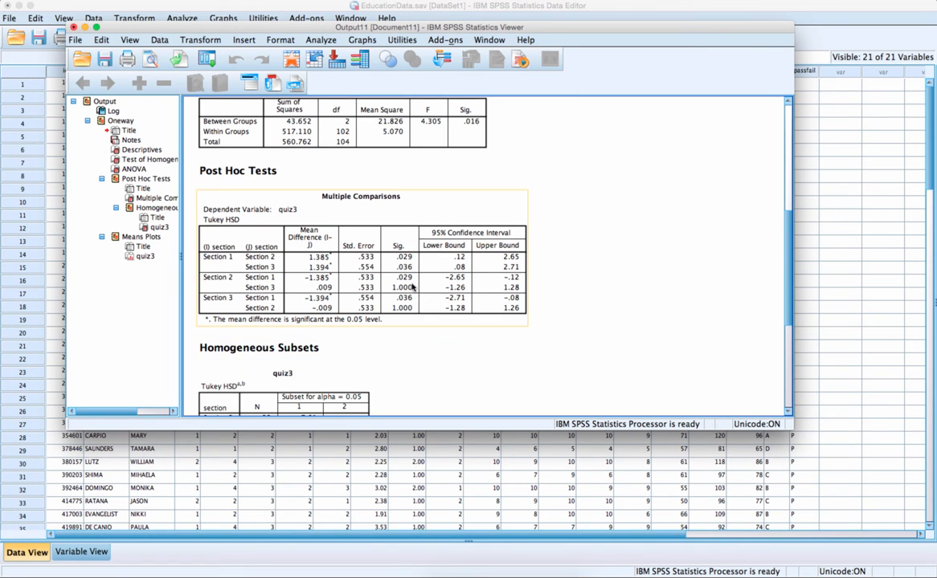
- Examine the homogeneous subsets table and the means plot of quiz3 by section, enlarging the output window to fit the plot
{"action": "scroll", "coordinate": [368, 325], "scroll_direction": "down", "scroll_amount": 3}
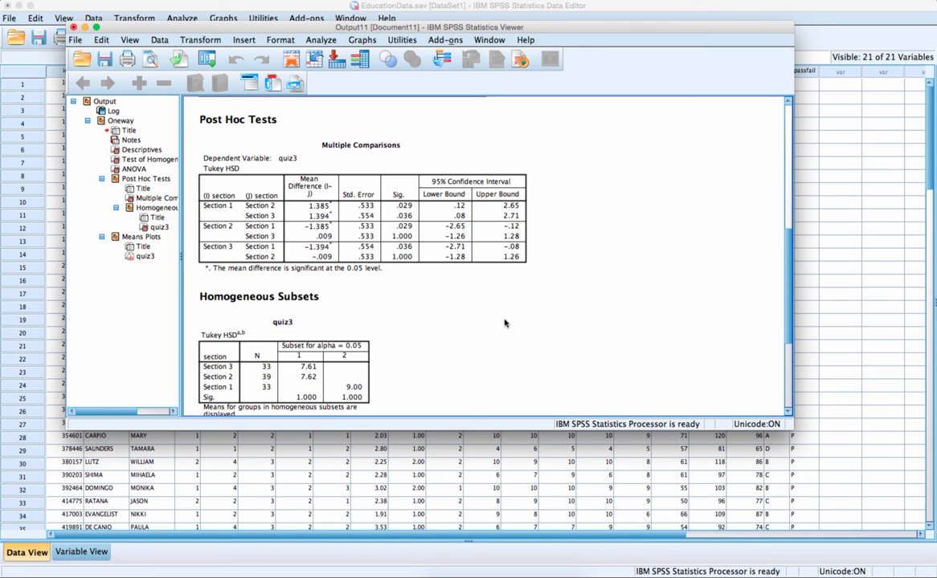
{"action": "scroll", "coordinate": [505, 323], "scroll_direction": "down", "scroll_amount": 3}
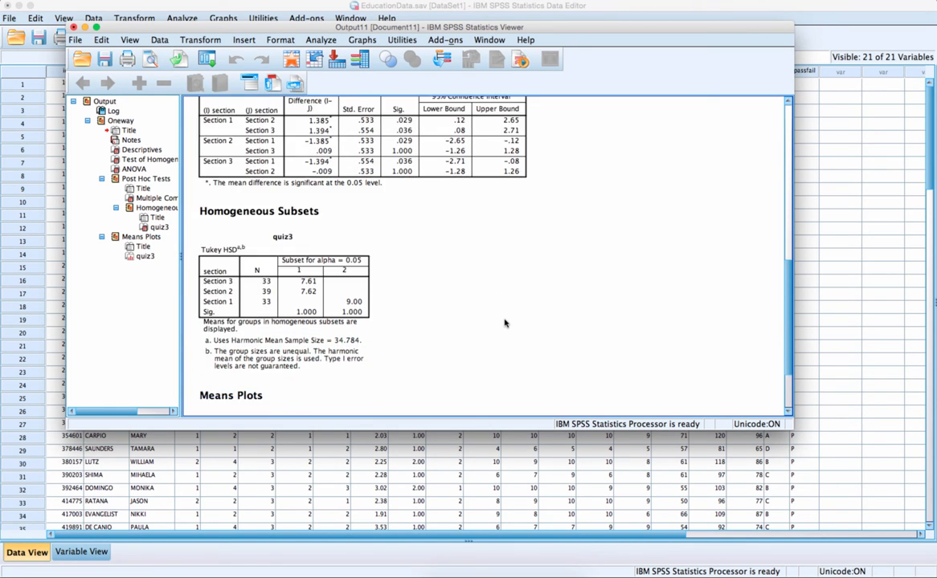
{"action": "scroll", "coordinate": [505, 323], "scroll_direction": "up", "scroll_amount": 1}
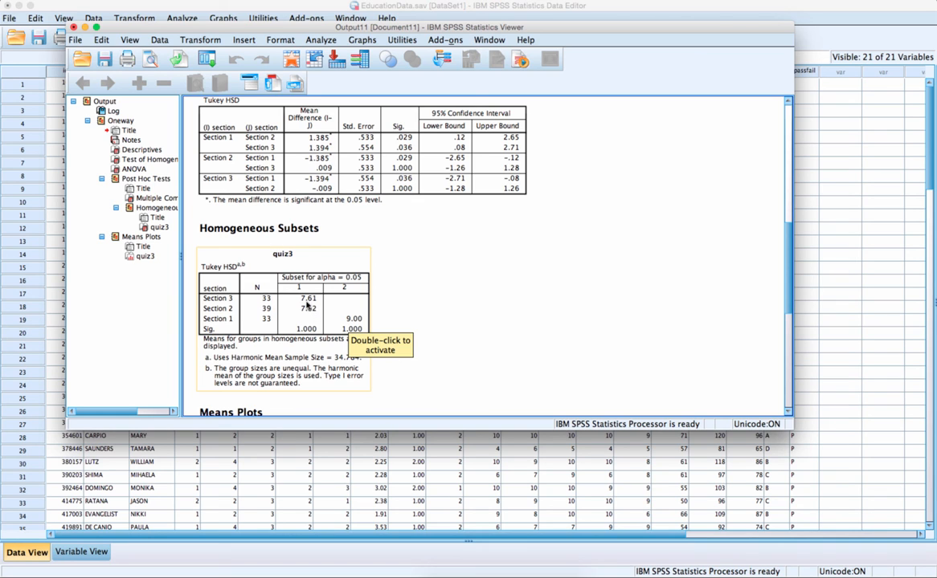
{"action": "scroll", "coordinate": [509, 322], "scroll_direction": "down", "scroll_amount": 10}
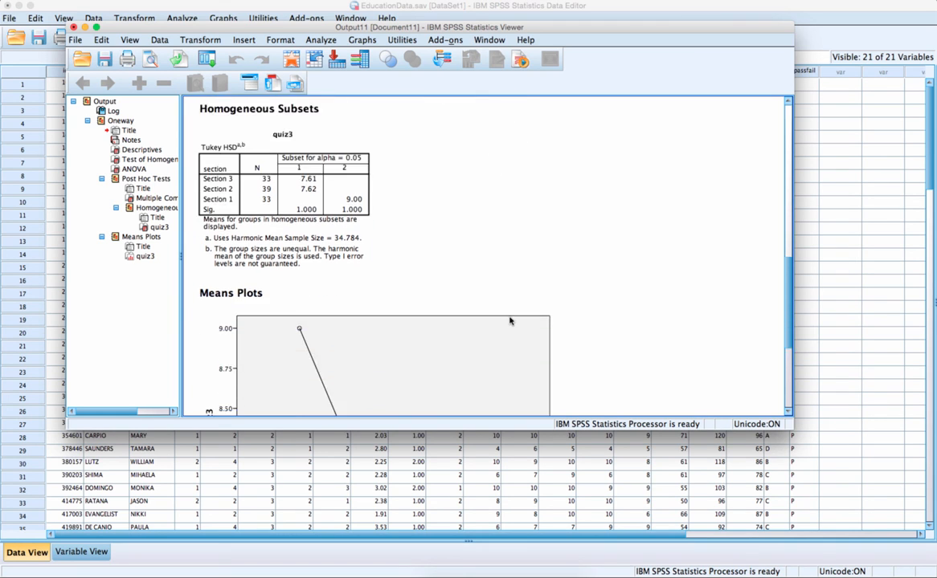
{"action": "scroll", "coordinate": [621, 334], "scroll_direction": "down", "scroll_amount": 1}
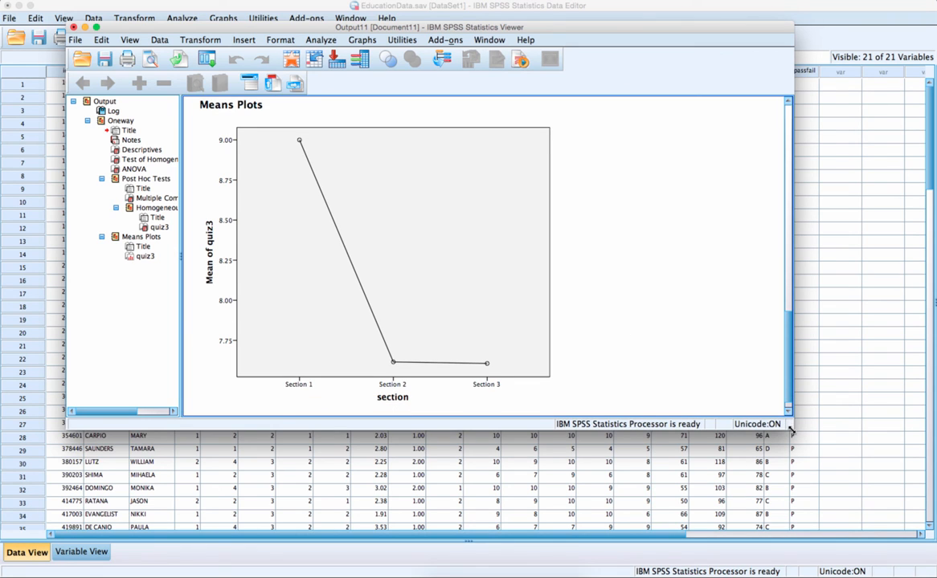
{"action": "left_click_drag", "start_coordinate": [790, 428], "coordinate": [797, 448]}
{"action": "left_click", "coordinate": [453, 367]}
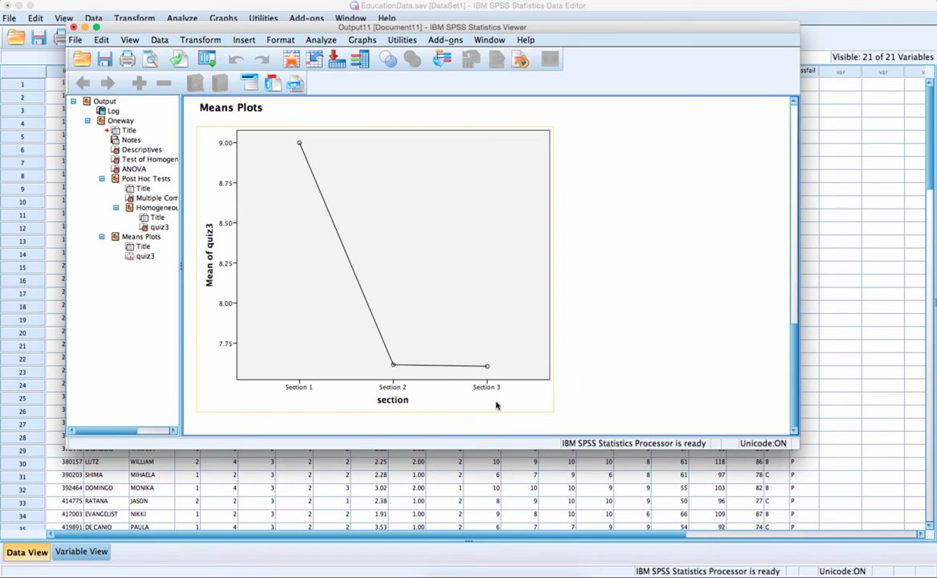